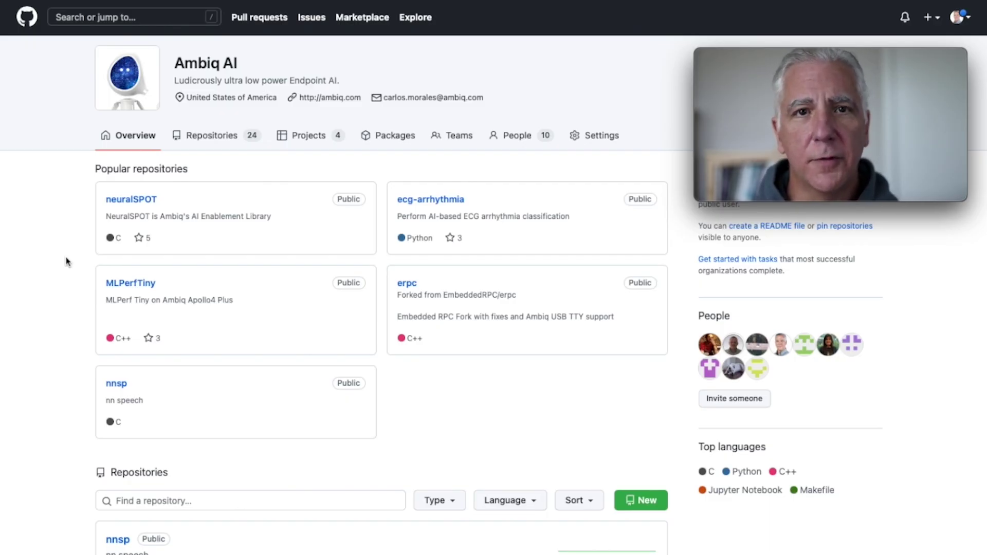
Open the neuralSPOT repository and review its AI Enablement Library README.
left_click(127, 201)
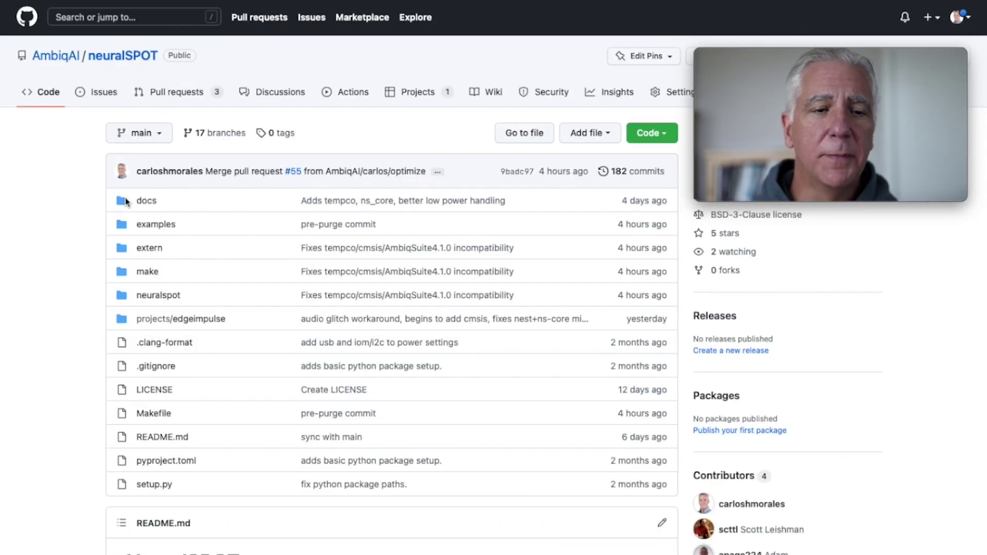
scroll(126, 201, "down", 3)
scroll(127, 201, "down", 5)
scroll(126, 201, "down", 2)
scroll(127, 202, "down", 1)
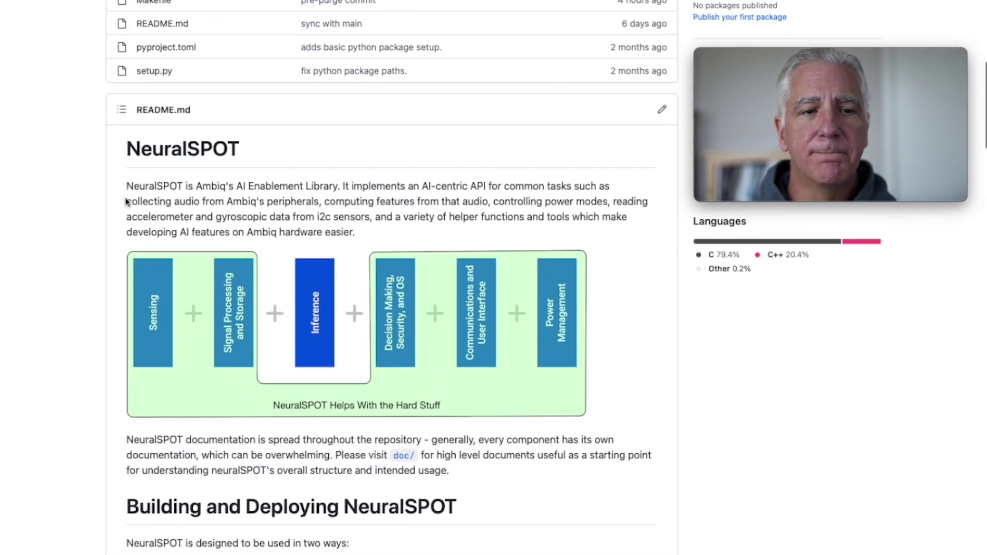
scroll(127, 201, "down", 5)
scroll(126, 201, "down", 7)
scroll(127, 201, "down", 1)
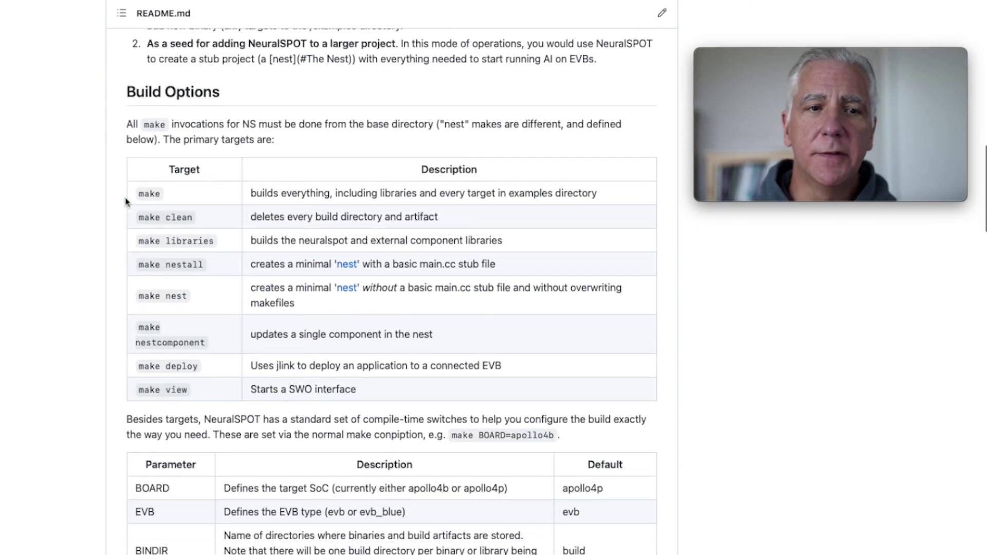
scroll(127, 202, "up", 15)
scroll(127, 201, "up", 4)
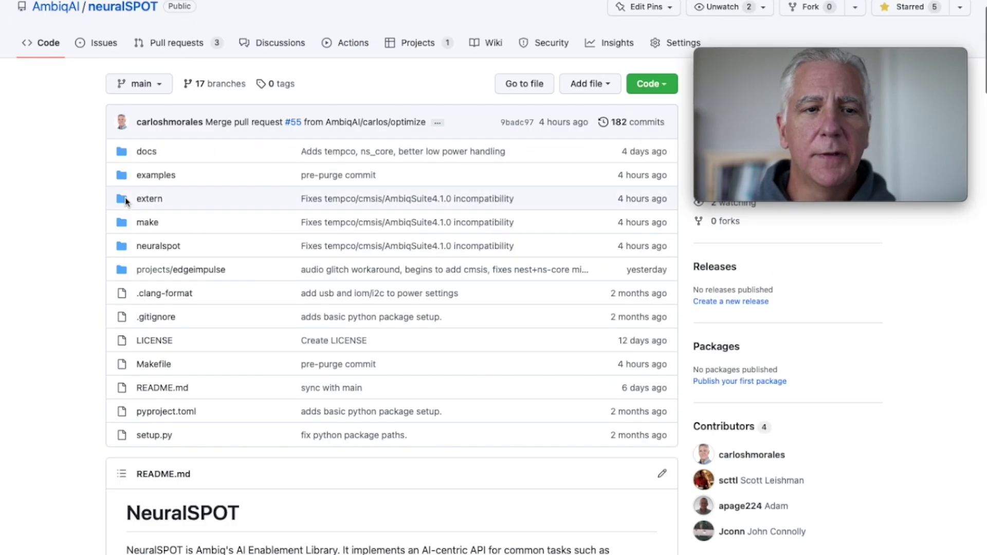
Open the neuralSPOT docs folder and review the Neural Document Guide table.
left_click(147, 152)
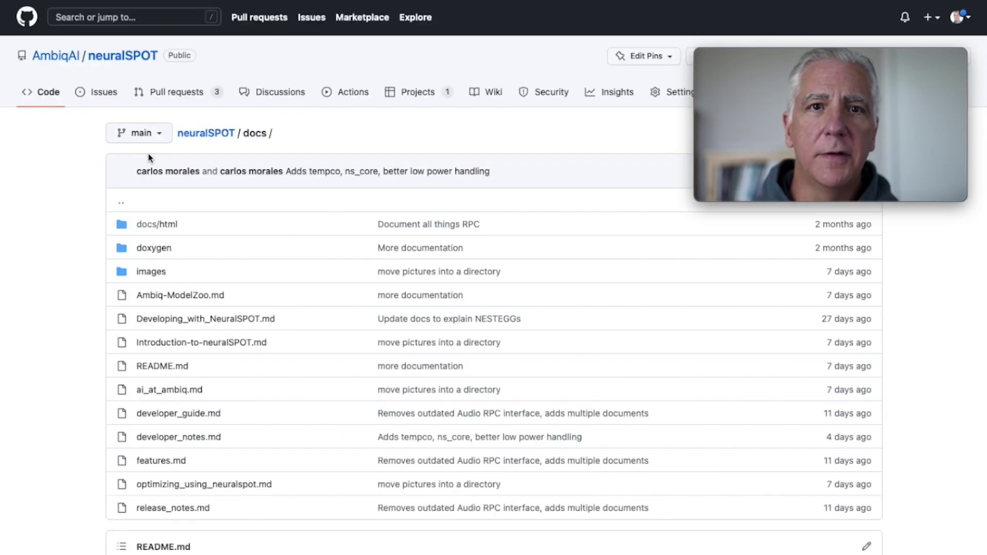
scroll(149, 158, "down", 2)
scroll(149, 159, "down", 2)
scroll(148, 158, "down", 3)
scroll(150, 160, "down", 6)
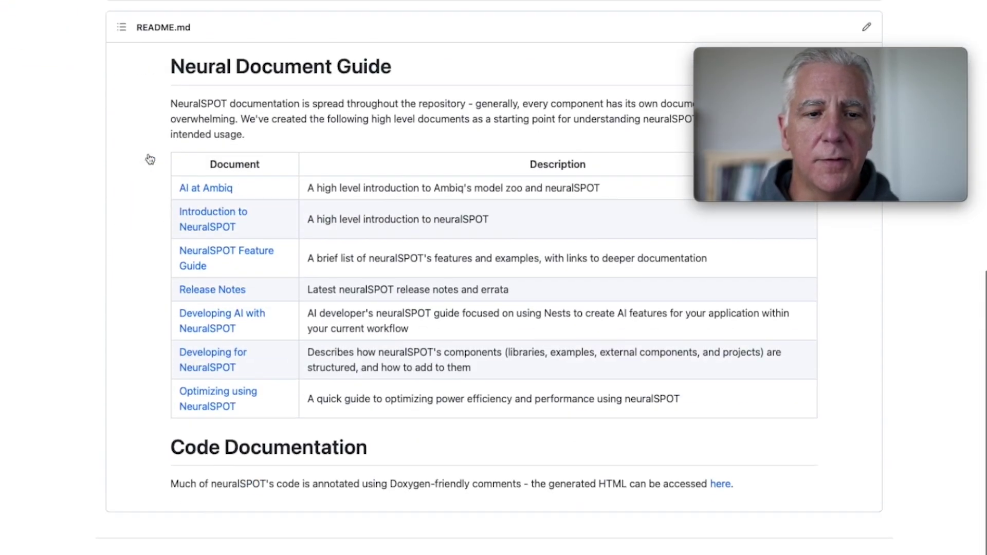
scroll(149, 159, "up", 4)
scroll(149, 158, "up", 9)
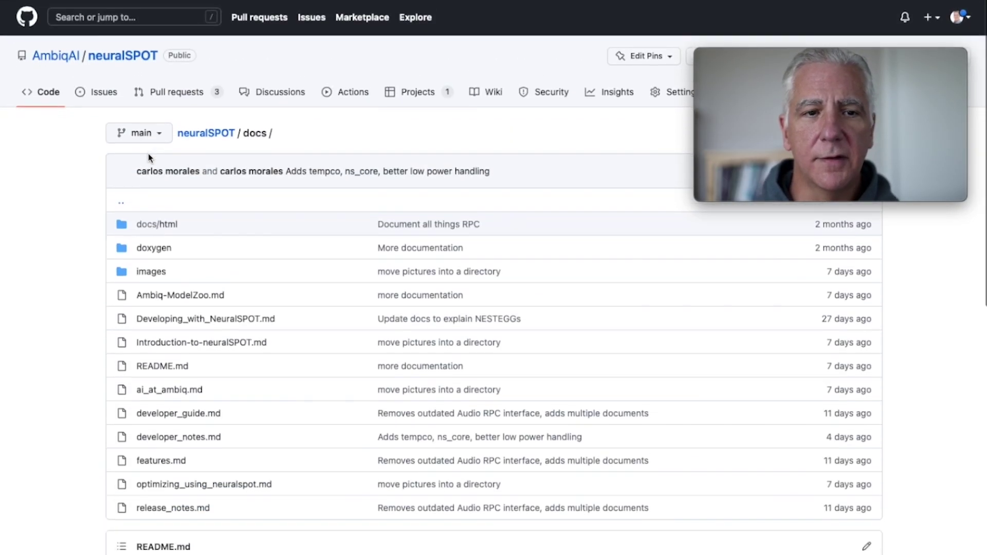